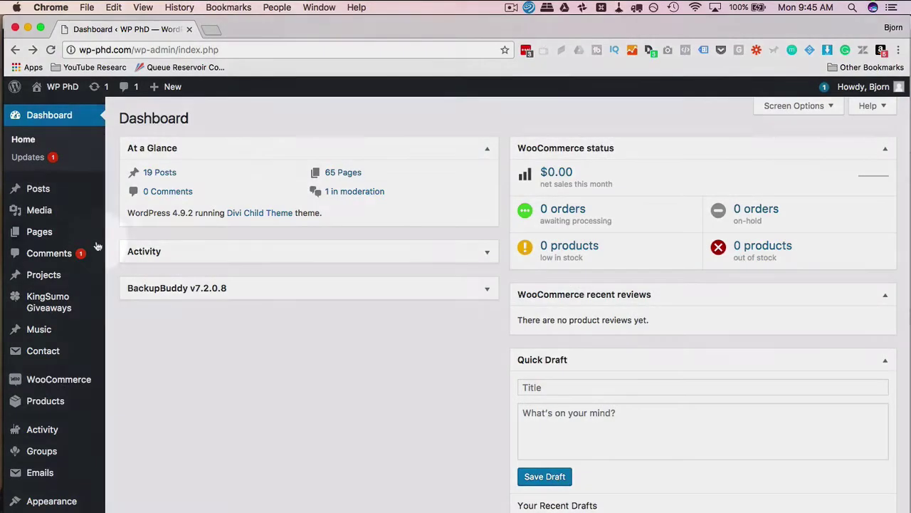
# Create a new page titled "Row Testing", save it as a draft and open it in the Frontend Editor.
pyautogui.moveTo(43, 233)
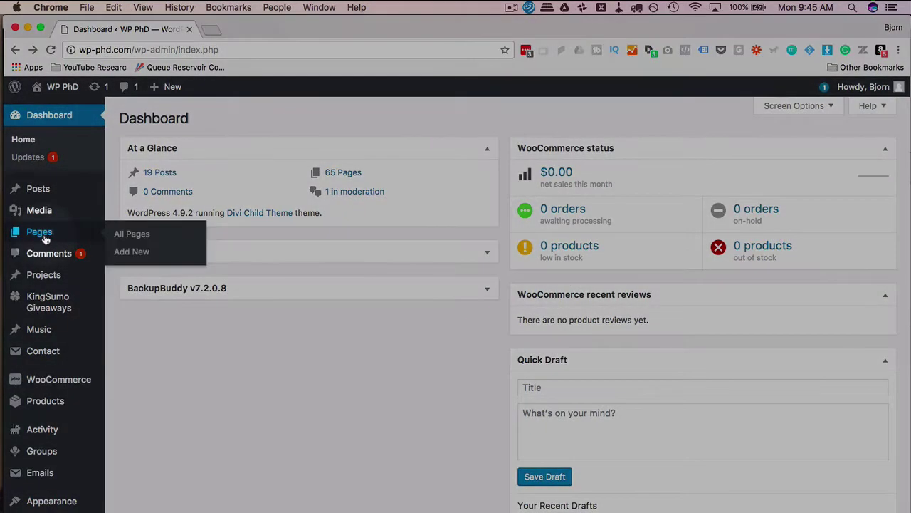
pyautogui.click(151, 254)
pyautogui.write('Row Testing')
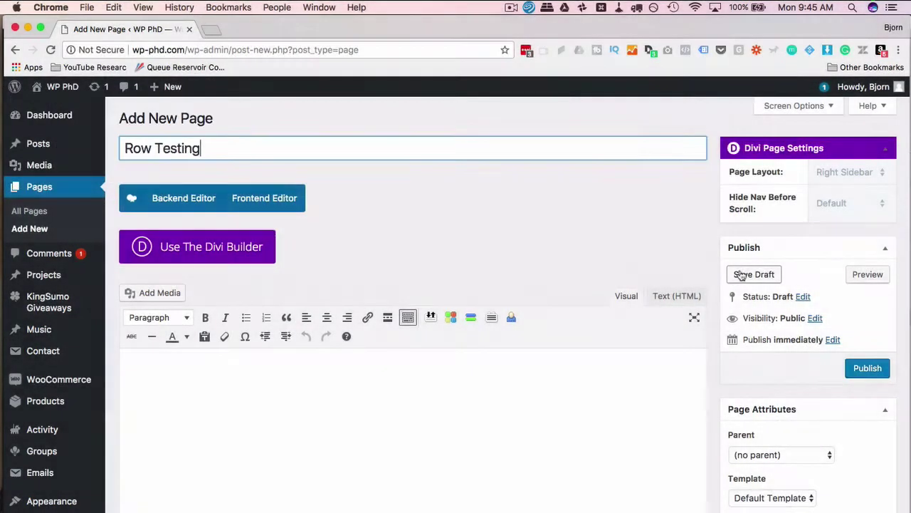
pyautogui.click(746, 274)
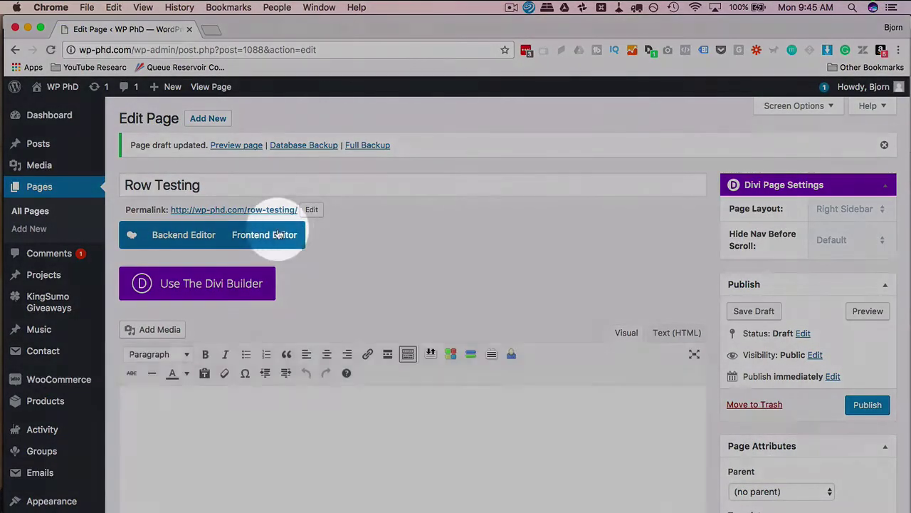
pyautogui.click(263, 240)
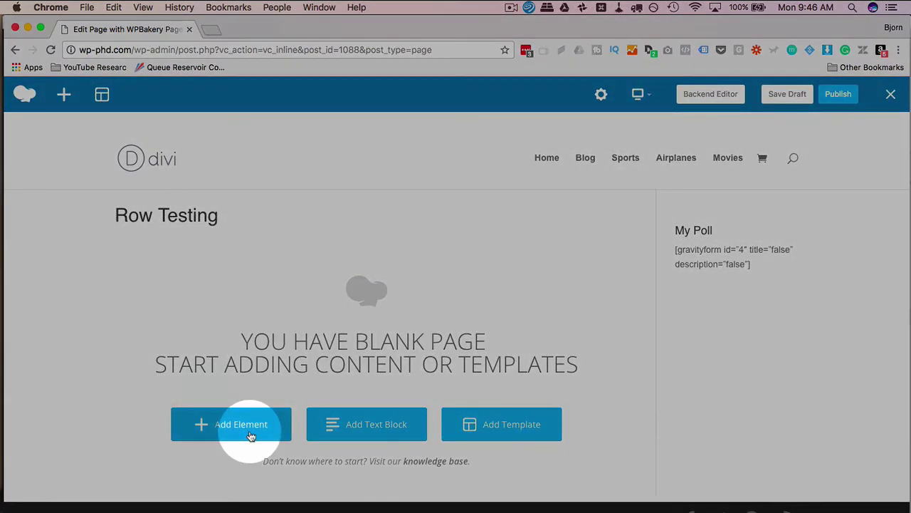
# Add a Video Player element with its default settings to the blank page.
pyautogui.click(203, 430)
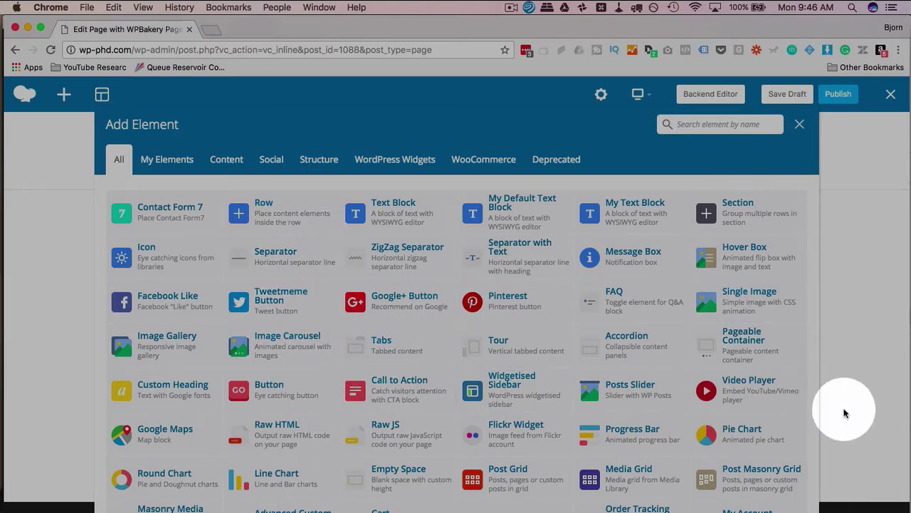
pyautogui.click(727, 390)
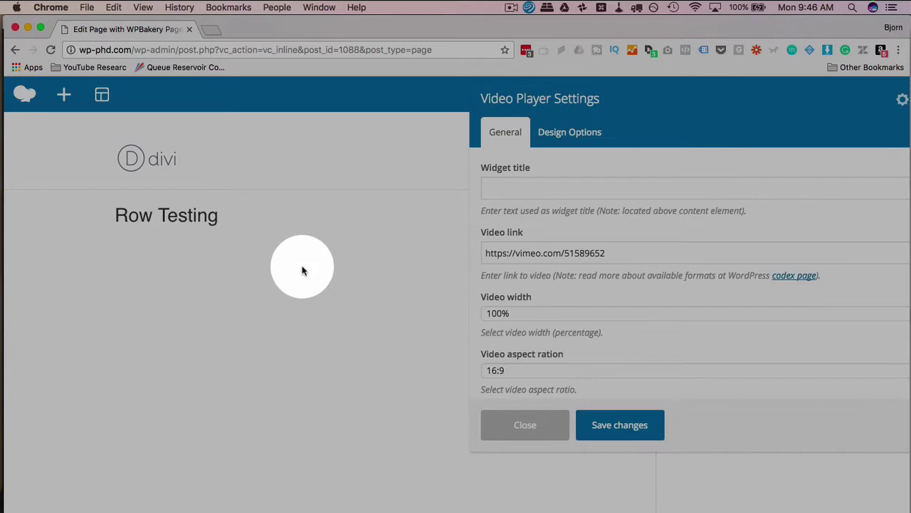
pyautogui.scroll(-2, 267, 310)
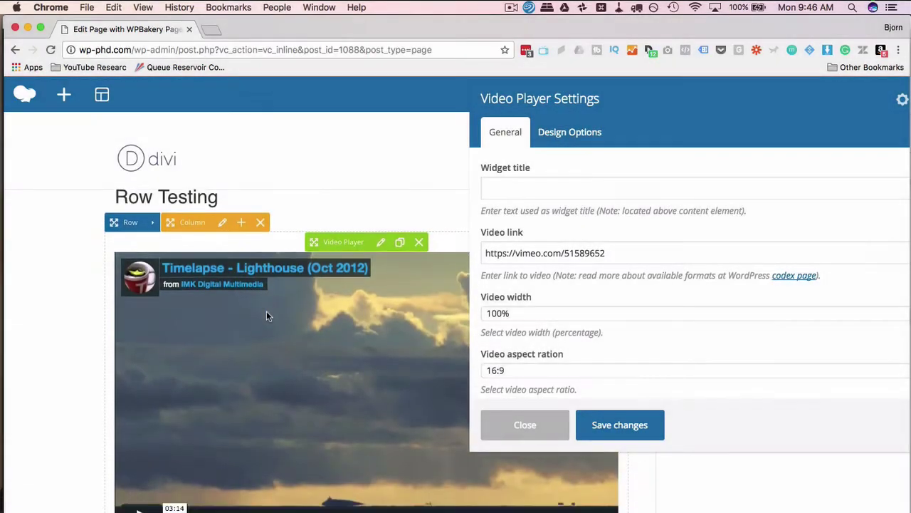
pyautogui.scroll(1, 266, 310)
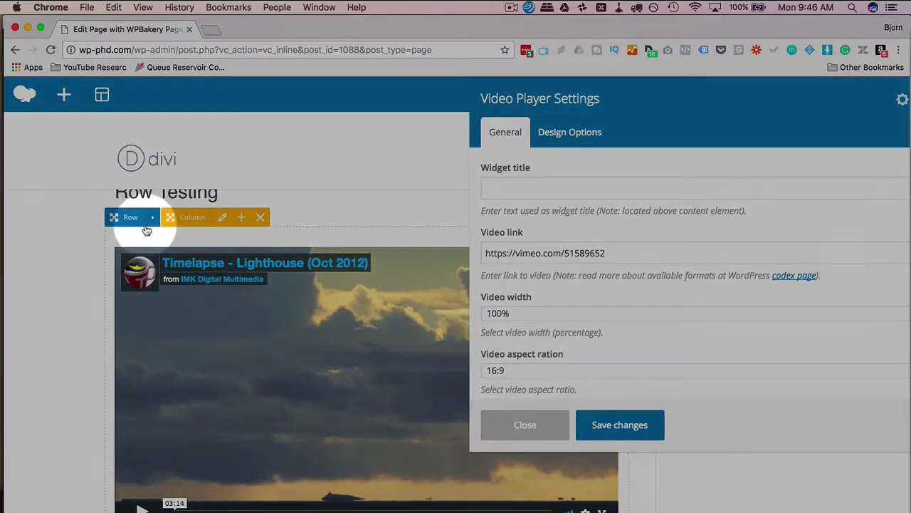
pyautogui.click(539, 436)
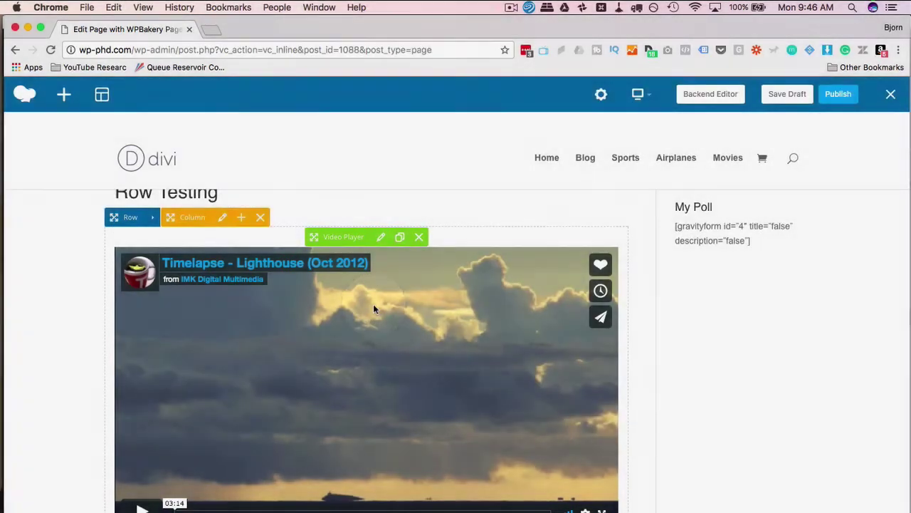
# Open the settings of the row containing the video and examine its general options, including row stretch, video background, parallax and CSS animation.
pyautogui.scroll(-3, 373, 306)
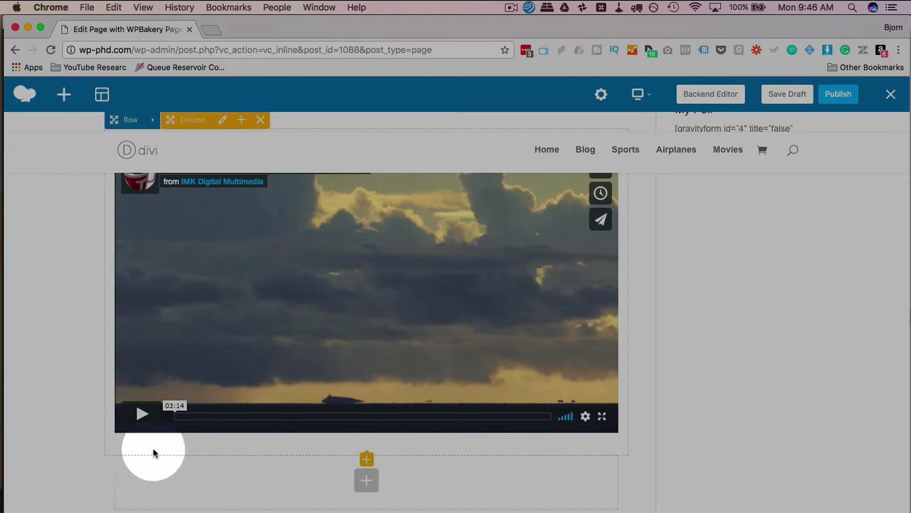
pyautogui.scroll(4, 627, 315)
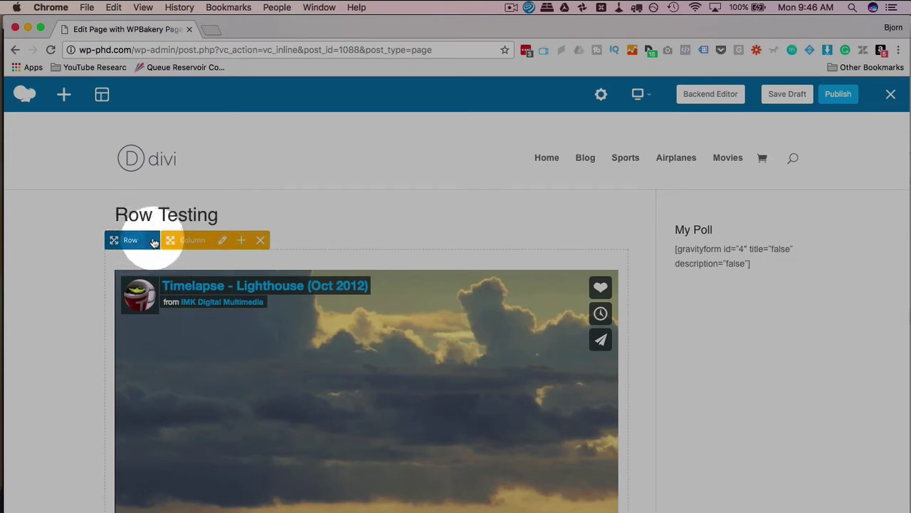
pyautogui.click(153, 243)
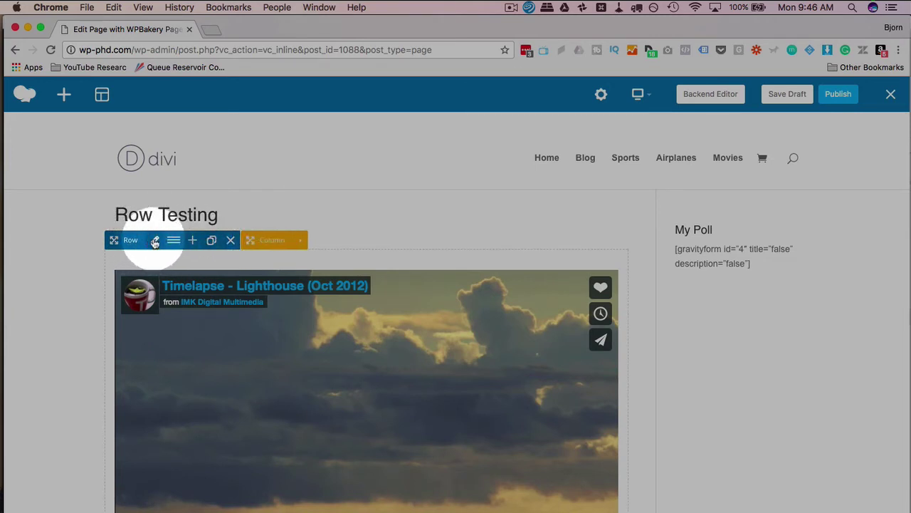
pyautogui.click(154, 242)
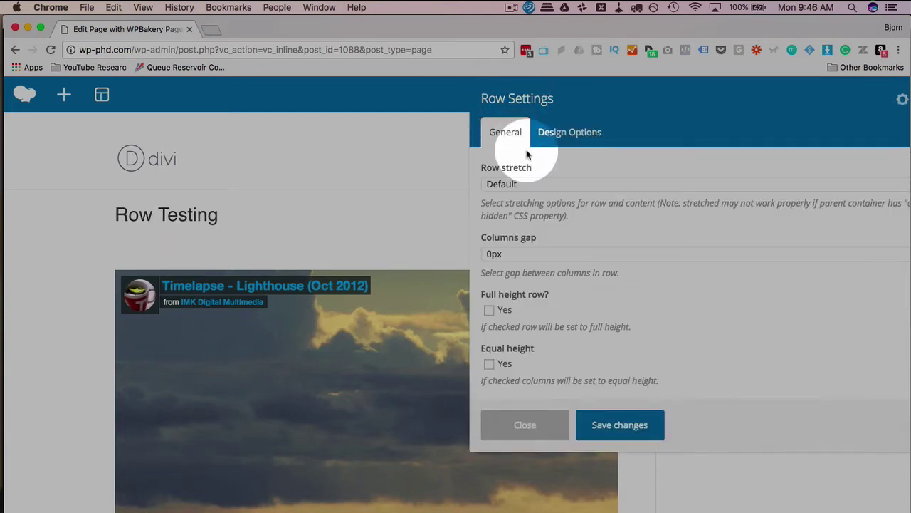
pyautogui.click(525, 183)
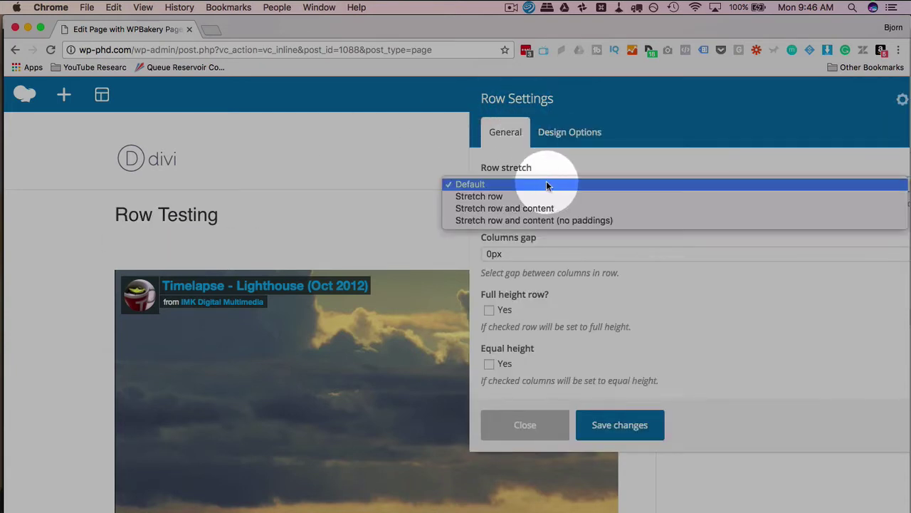
pyautogui.click(548, 180)
pyautogui.scroll(-2, 539, 289)
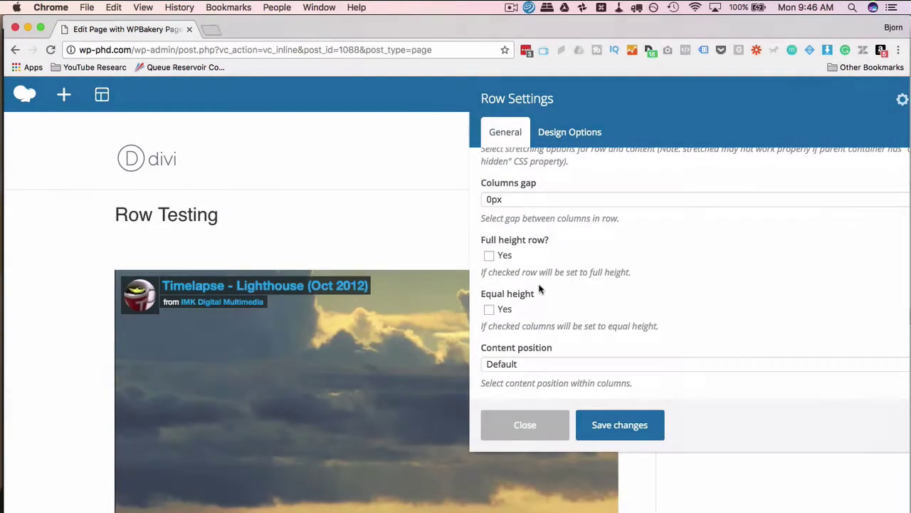
pyautogui.scroll(-5, 539, 289)
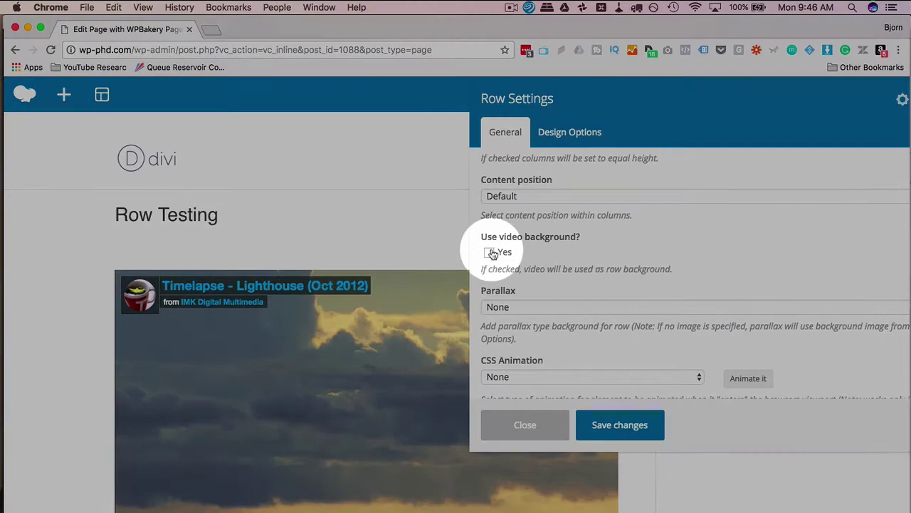
pyautogui.scroll(-4, 560, 262)
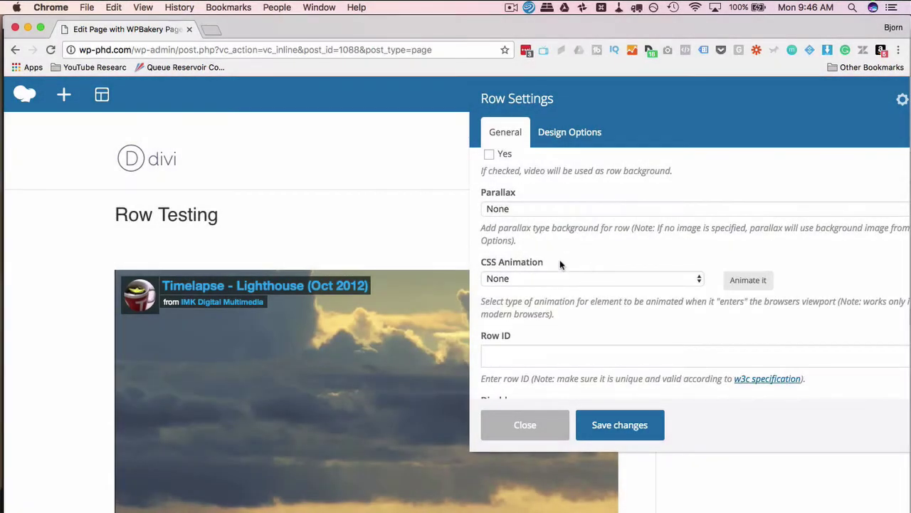
pyautogui.scroll(-2, 559, 263)
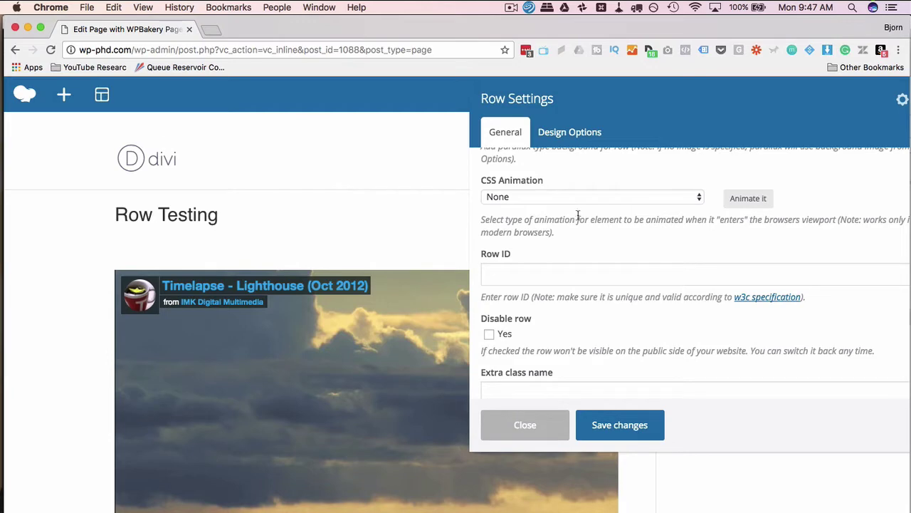
# Set the row's CSS animation to fadeInLeftBig and preview the animation.
pyautogui.moveTo(593, 206); pyautogui.dragTo(616, 365)
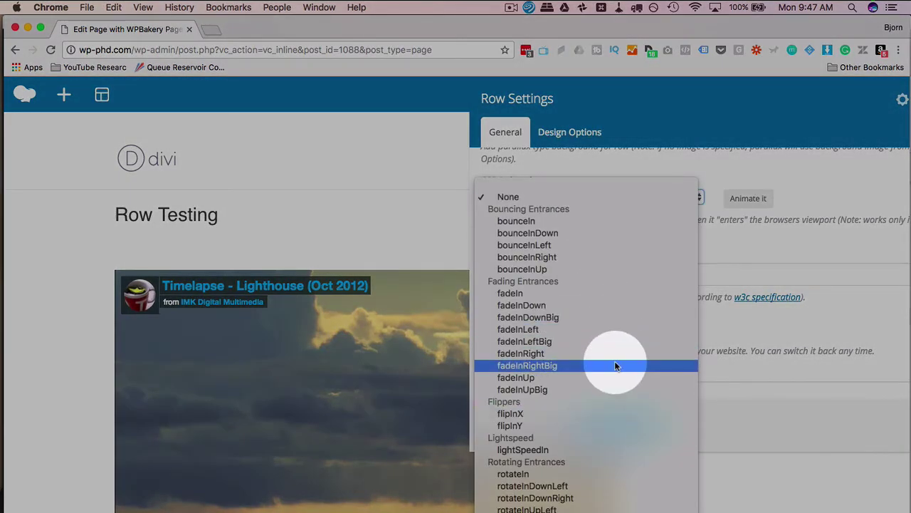
pyautogui.click(537, 342)
pyautogui.click(766, 205)
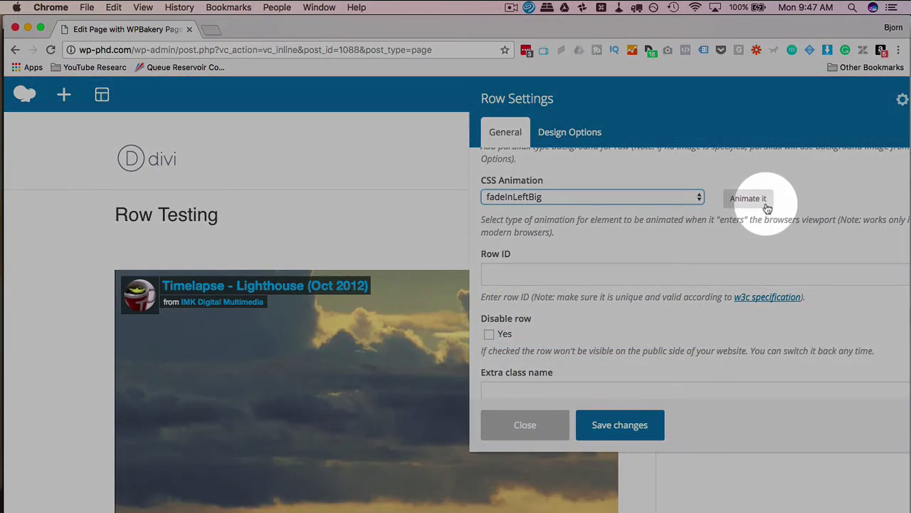
# Examine the row's design options: CSS box margins, border and padding, border style, border radius and background choices.
pyautogui.scroll(-1, 548, 254)
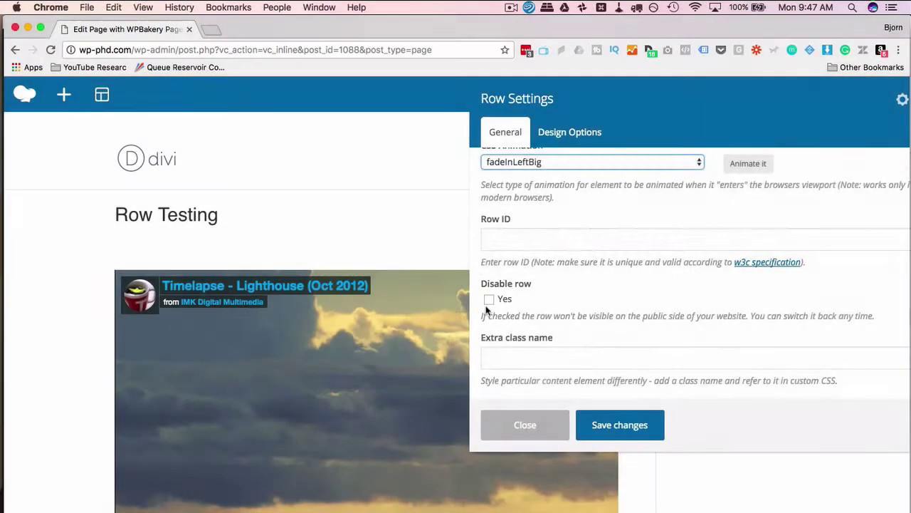
pyautogui.click(564, 135)
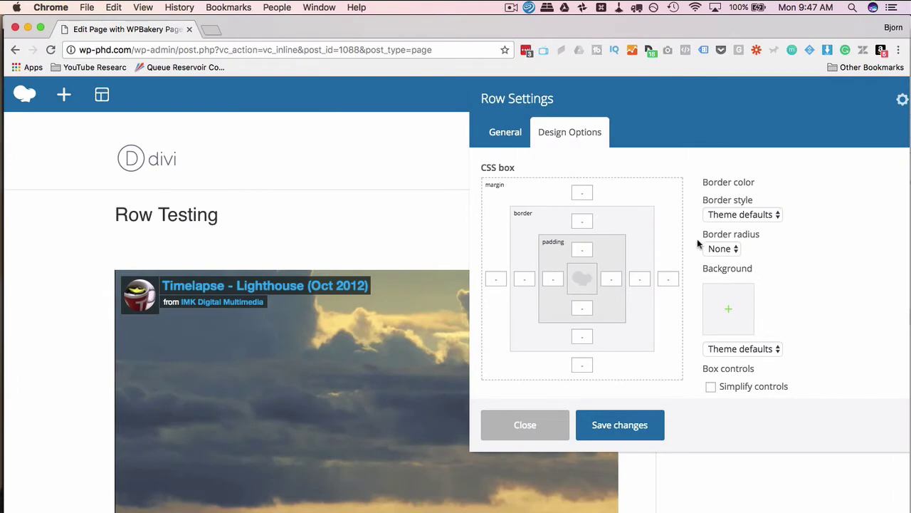
pyautogui.click(582, 193)
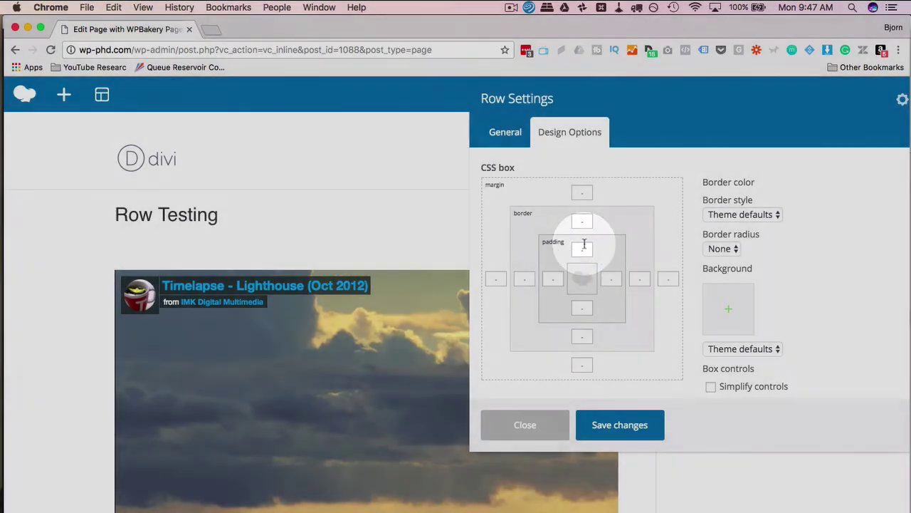
pyautogui.click(743, 214)
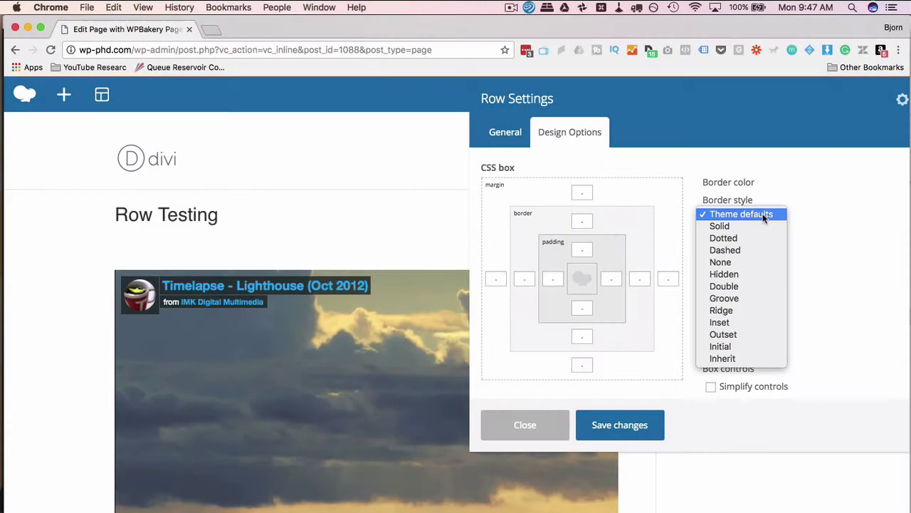
pyautogui.click(811, 271)
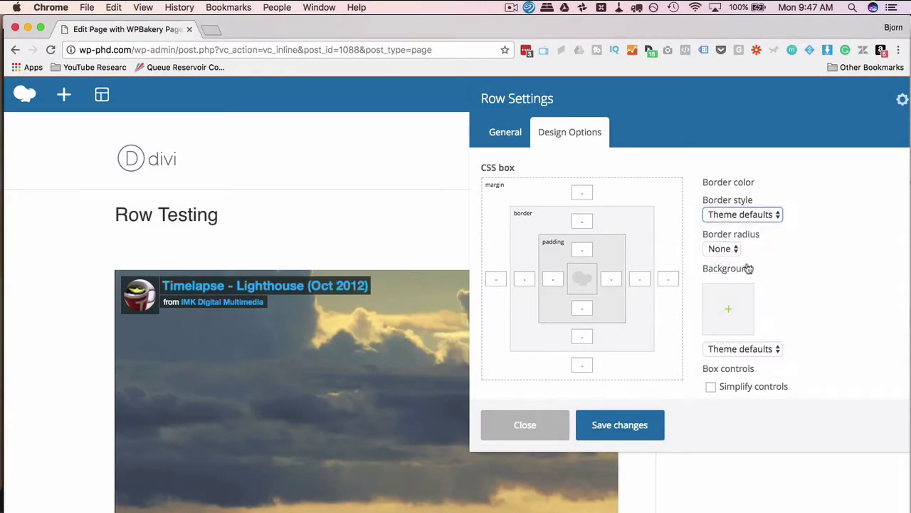
pyautogui.click(724, 250)
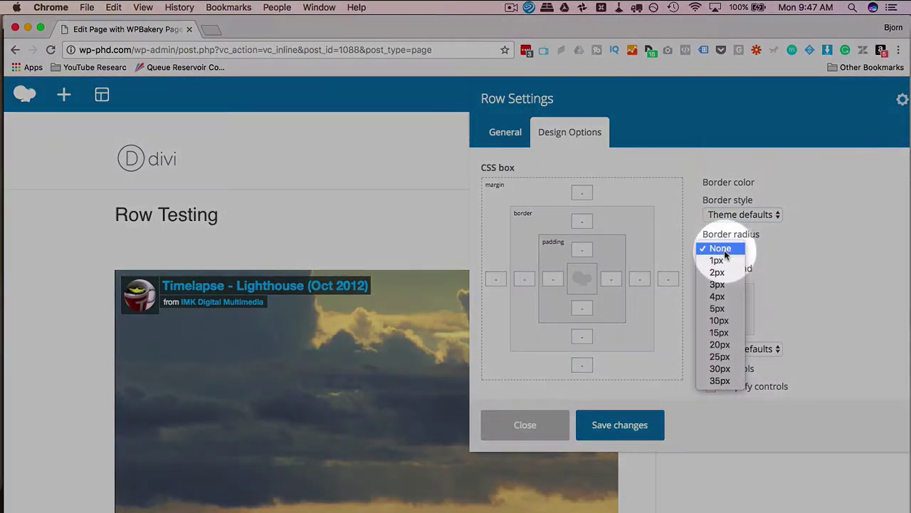
pyautogui.click(783, 313)
pyautogui.click(722, 315)
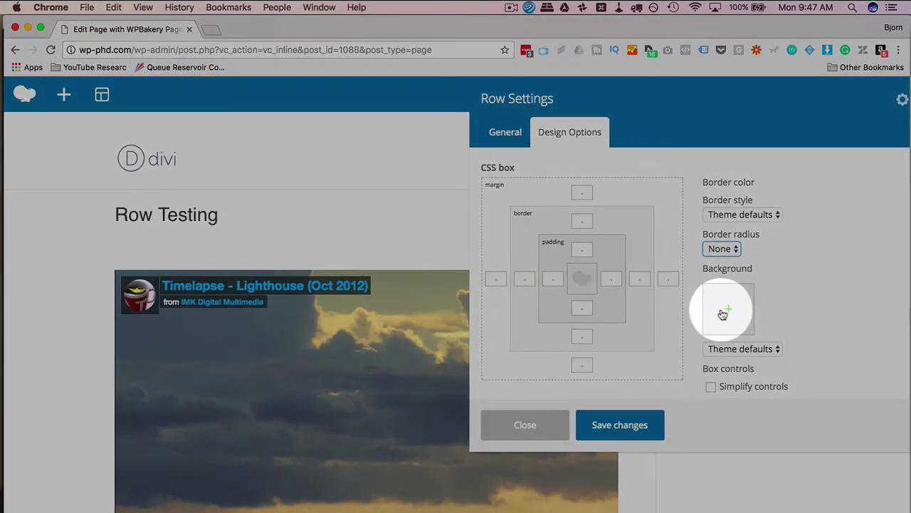
pyautogui.click(768, 345)
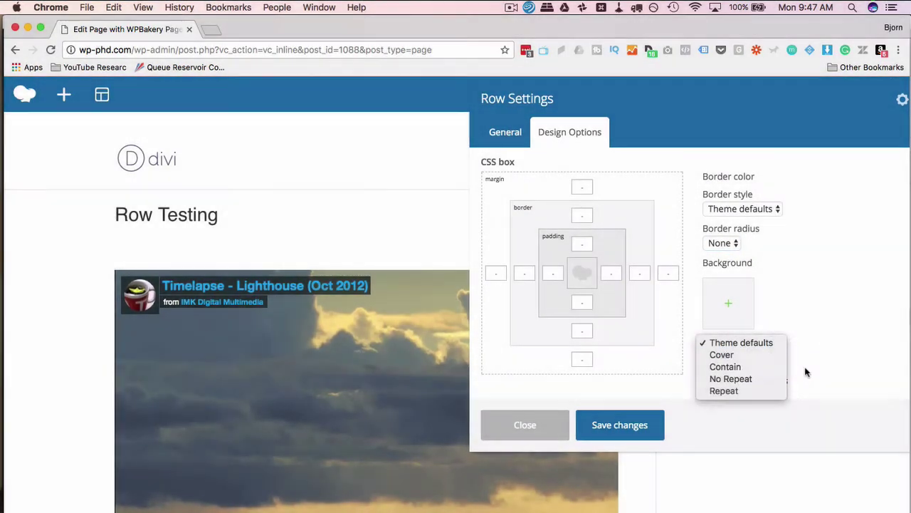
pyautogui.click(798, 378)
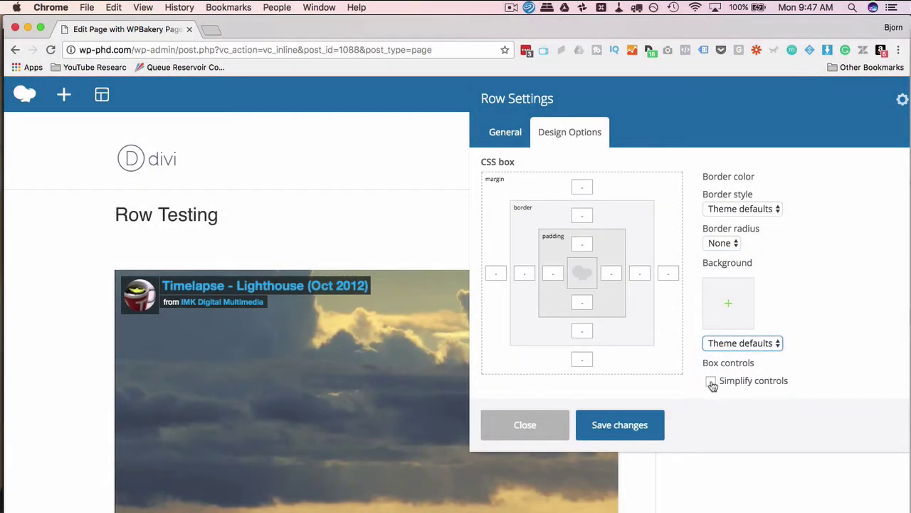
pyautogui.moveTo(712, 385); pyautogui.dragTo(600, 178)
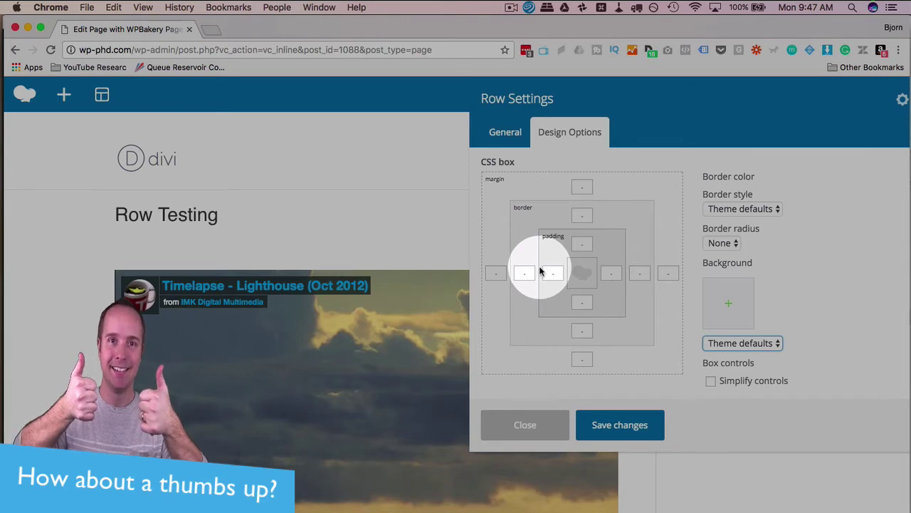
# Enable simplified box controls for the row's CSS box, then save the row settings and close them.
pyautogui.click(710, 381)
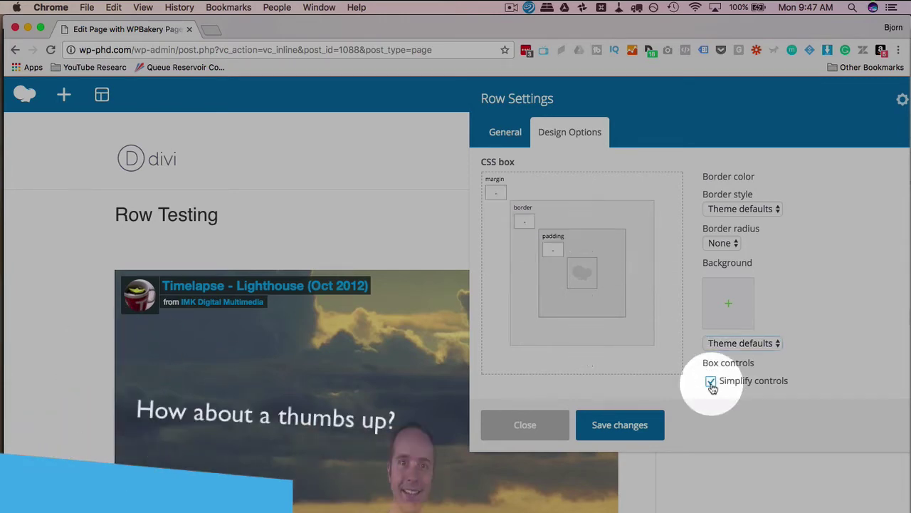
pyautogui.click(497, 193)
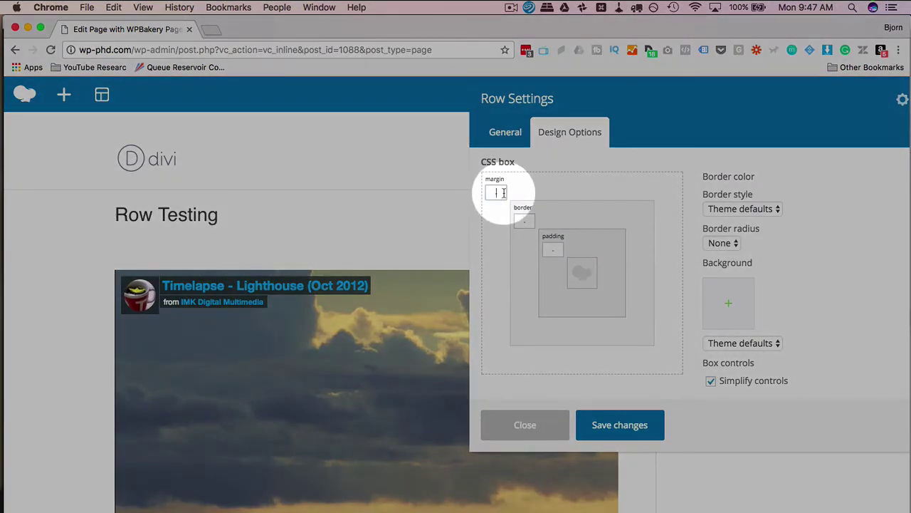
pyautogui.click(624, 425)
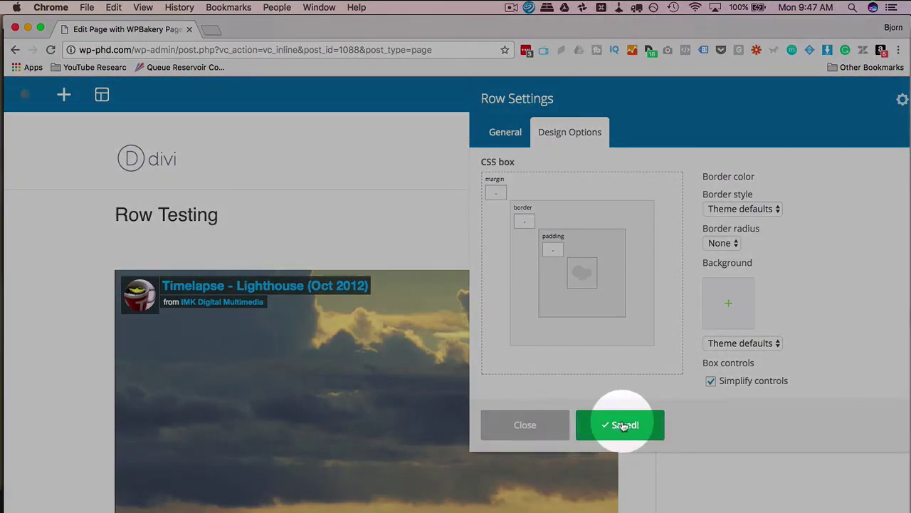
pyautogui.click(525, 425)
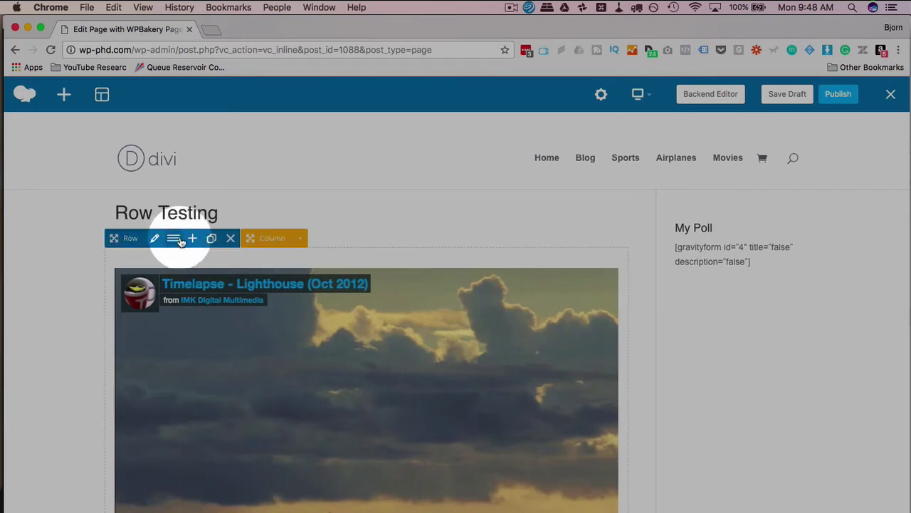
# Change the layout of the row containing the video to three columns of 1/4 + 1/2 + 1/4.
pyautogui.click(174, 239)
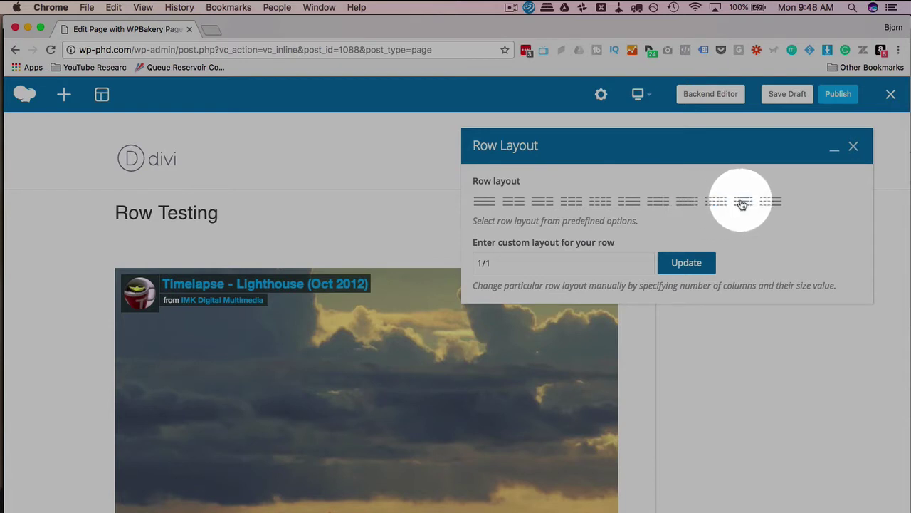
pyautogui.click(658, 204)
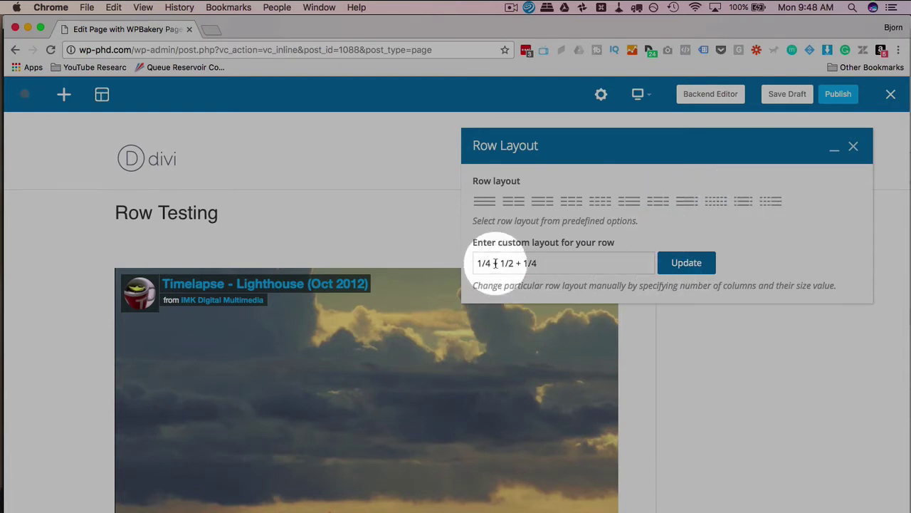
pyautogui.click(677, 263)
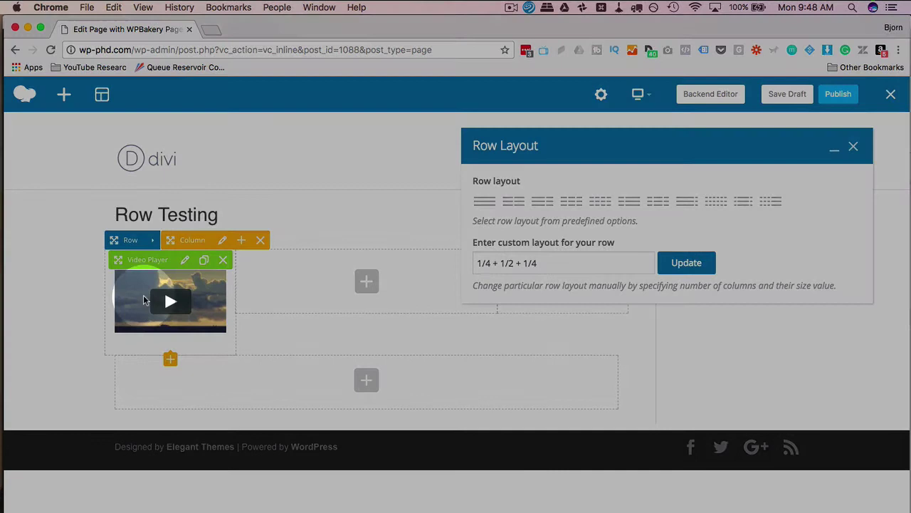
# Move the video player from the first column into the middle column and shift the row layout dialog out of the way.
pyautogui.click(139, 264)
pyautogui.moveTo(139, 265); pyautogui.dragTo(334, 265)
pyautogui.moveTo(597, 140); pyautogui.dragTo(673, 140)
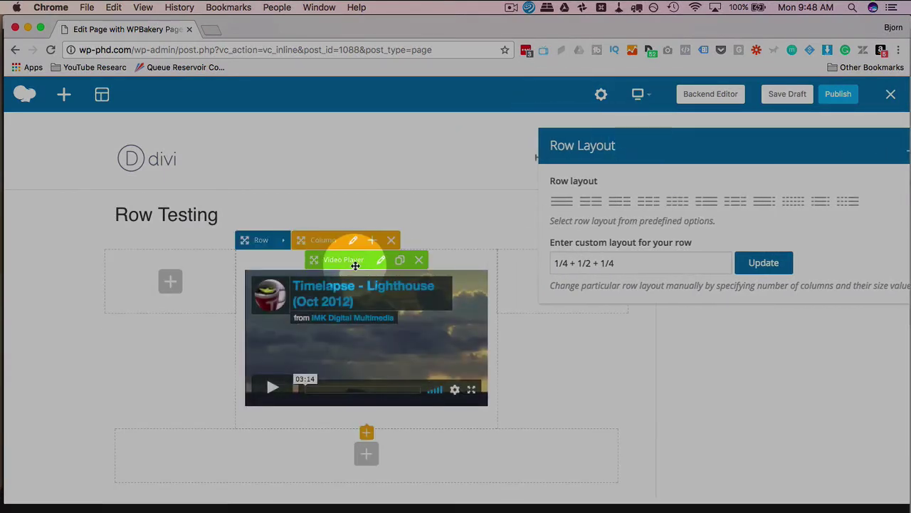
# Examine the custom layout value for the row, then close the row layout settings without changing it.
pyautogui.moveTo(635, 265); pyautogui.dragTo(534, 264)
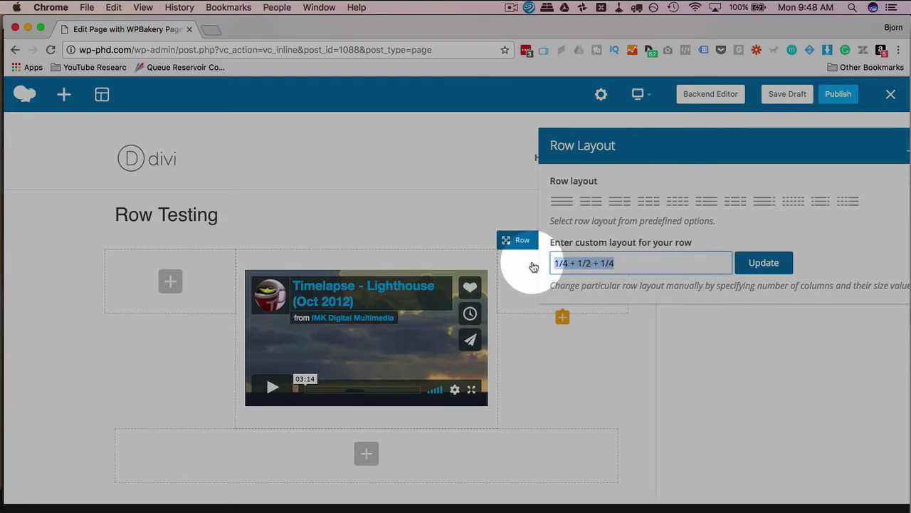
pyautogui.click(583, 262)
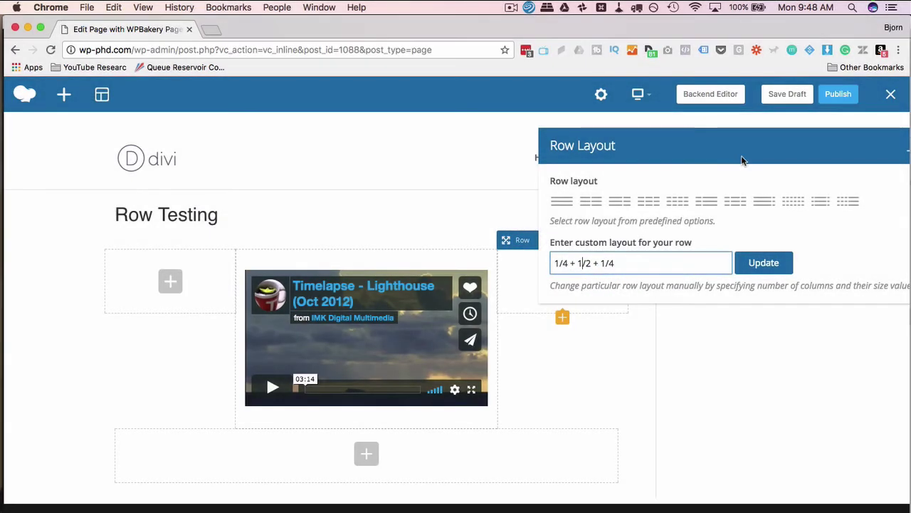
pyautogui.moveTo(743, 159); pyautogui.dragTo(675, 159)
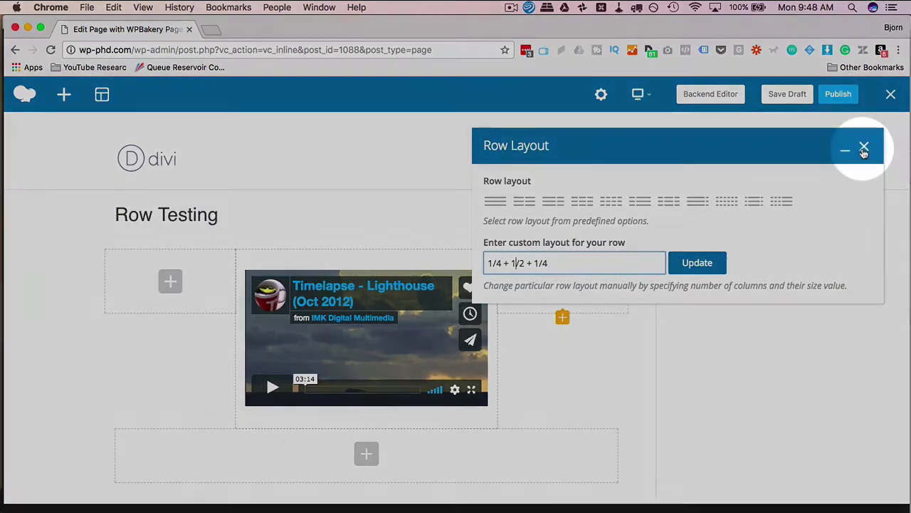
pyautogui.click(863, 150)
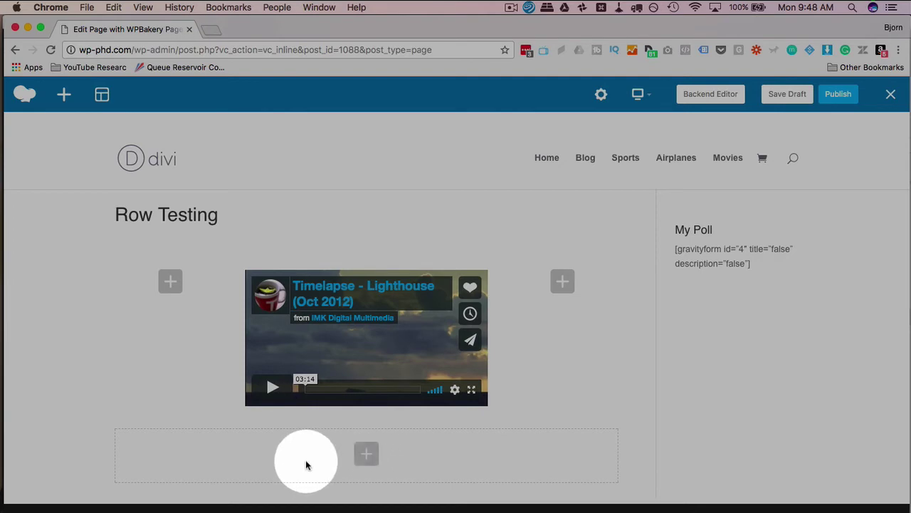
# Add a Tabs element in the empty area below the video row.
pyautogui.click(374, 462)
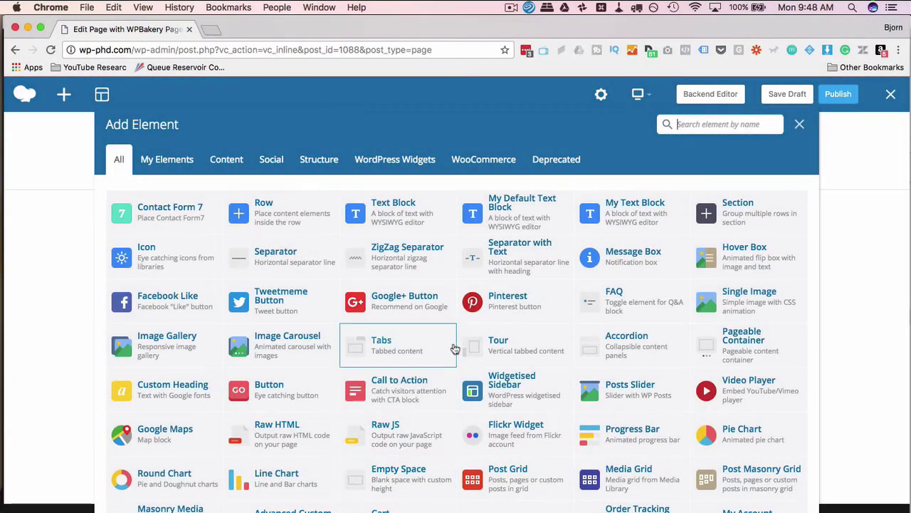
pyautogui.click(381, 343)
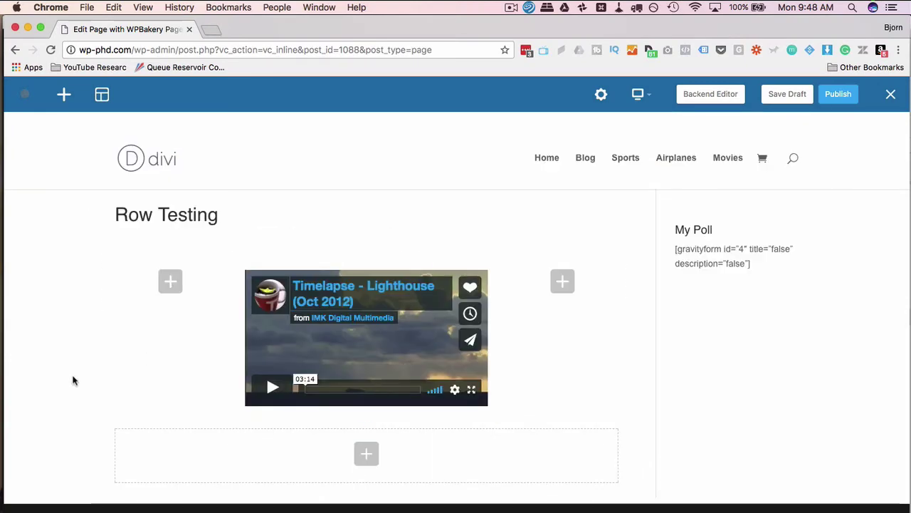
pyautogui.click(332, 417)
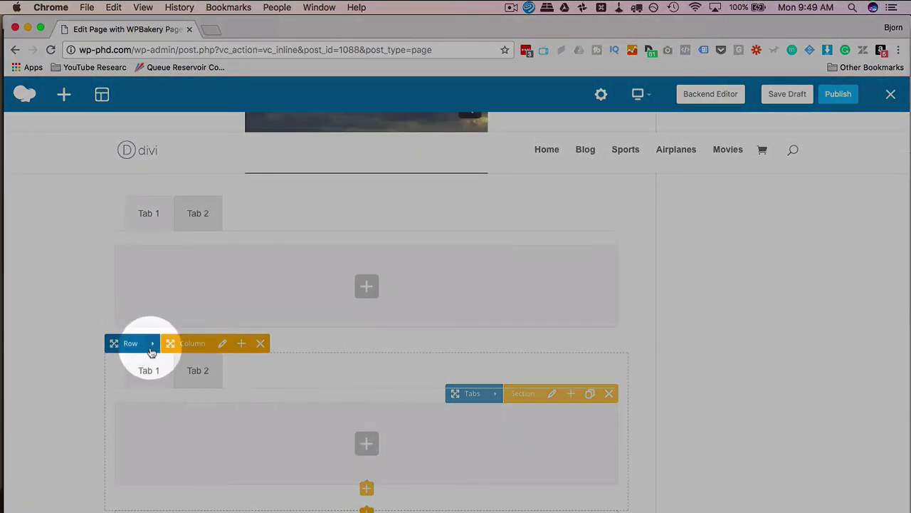
# Delete the second of the two rows containing tabs and confirm the deletion.
pyautogui.moveTo(152, 346)
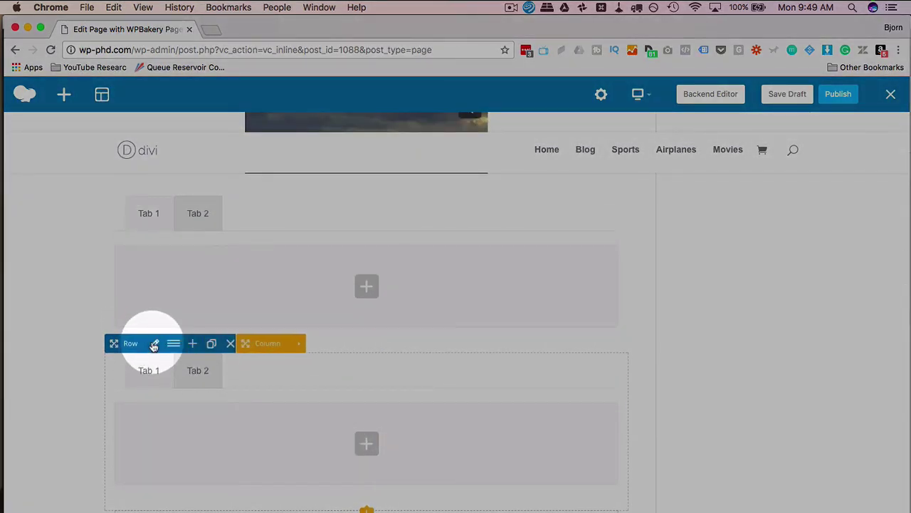
pyautogui.click(231, 345)
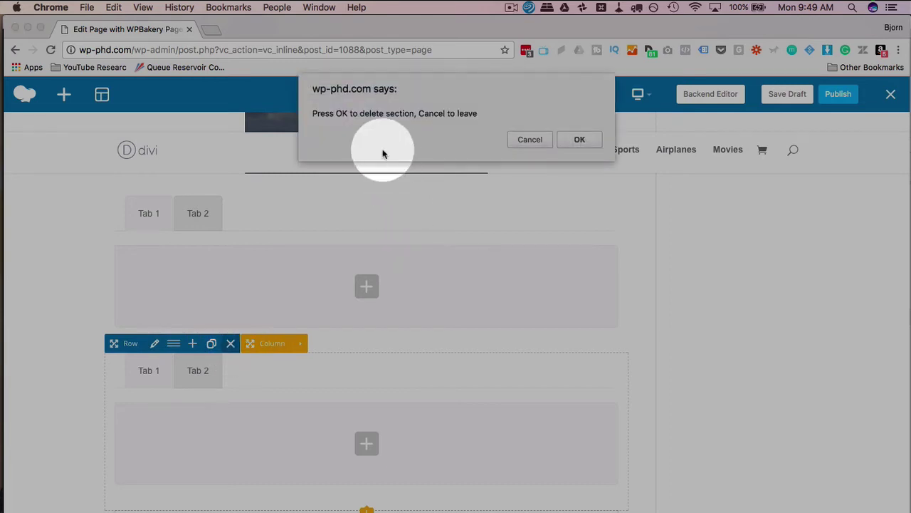
pyautogui.click(575, 139)
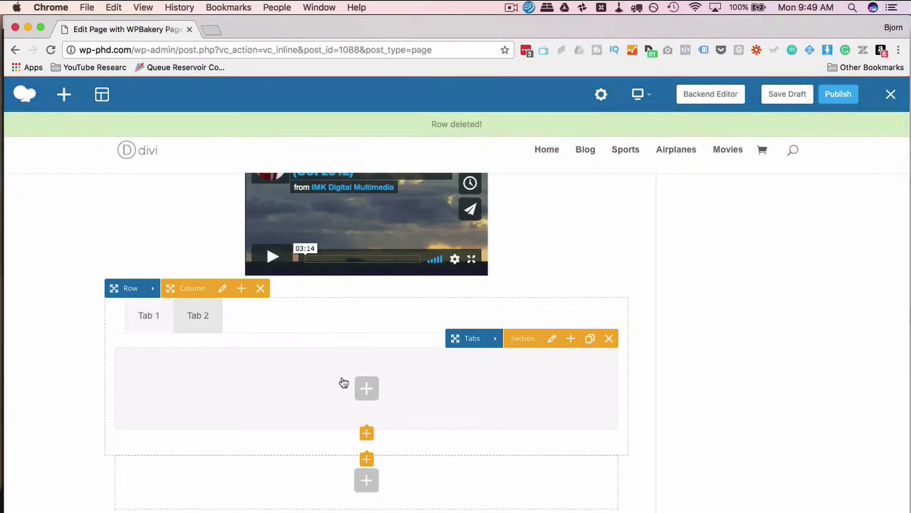
# Try to reposition the remaining tabs row below the video row.
pyautogui.scroll(1, 271, 380)
pyautogui.click(169, 342)
pyautogui.scroll(4, 339, 365)
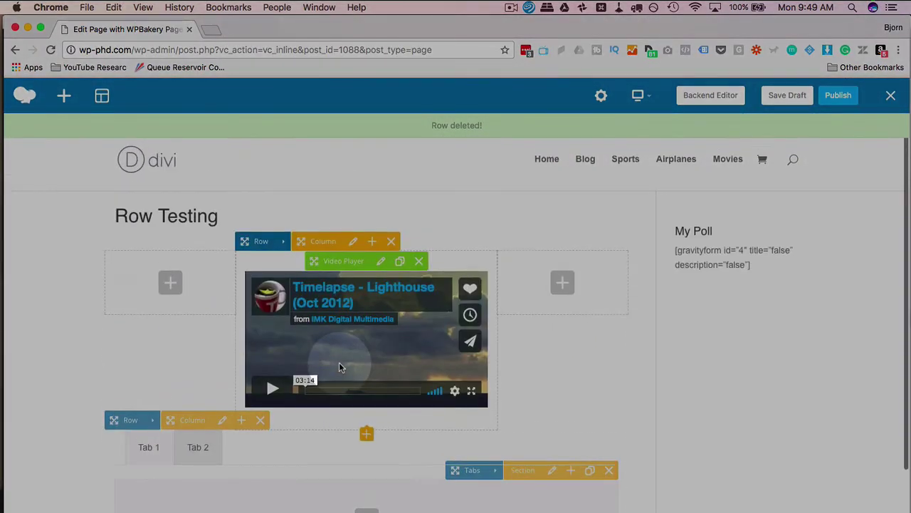
pyautogui.scroll(-3, 339, 366)
pyautogui.scroll(3, 340, 366)
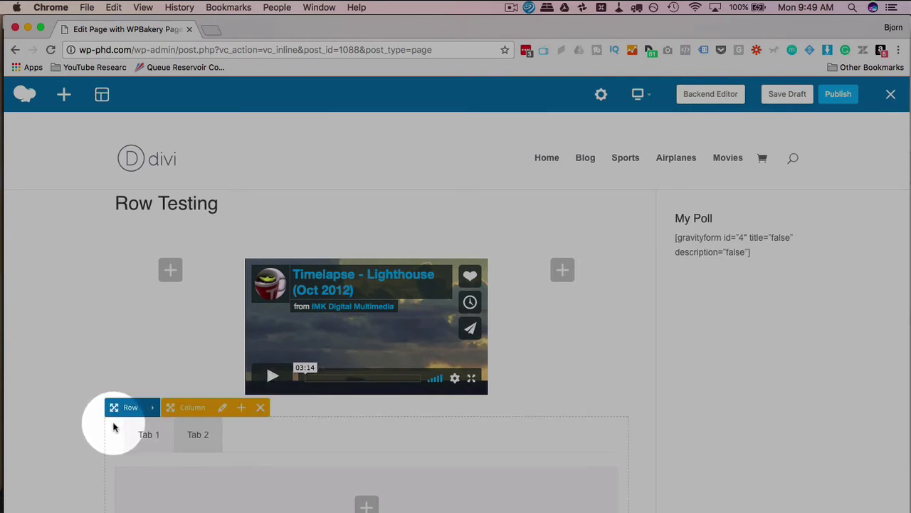
pyautogui.moveTo(114, 408)
pyautogui.mouseDown()
pyautogui.moveTo(331, 385)
pyautogui.moveTo(539, 321)
pyautogui.moveTo(659, 304)
pyautogui.moveTo(606, 368)
pyautogui.moveTo(590, 346)
pyautogui.moveTo(584, 360)
pyautogui.moveTo(482, 362)
pyautogui.moveTo(448, 246)
pyautogui.moveTo(414, 299)
pyautogui.moveTo(366, 444)
pyautogui.moveTo(264, 443)
pyautogui.mouseUp()
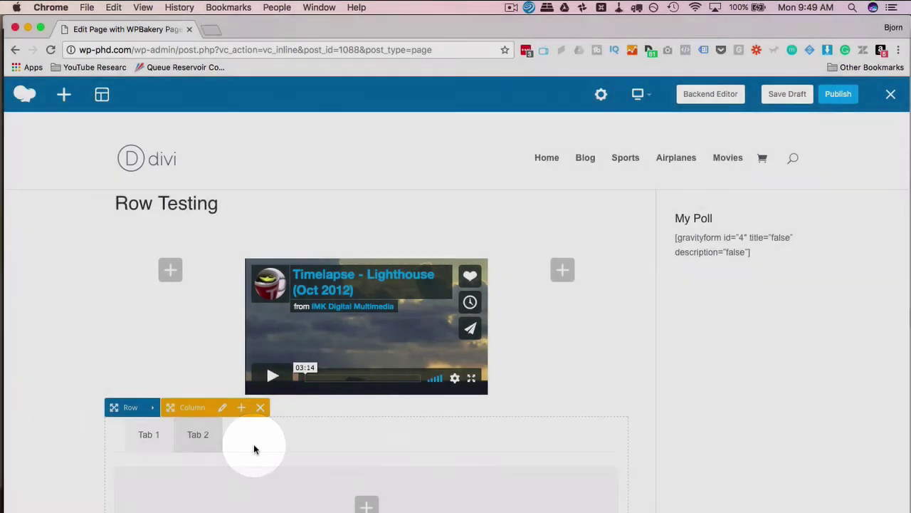